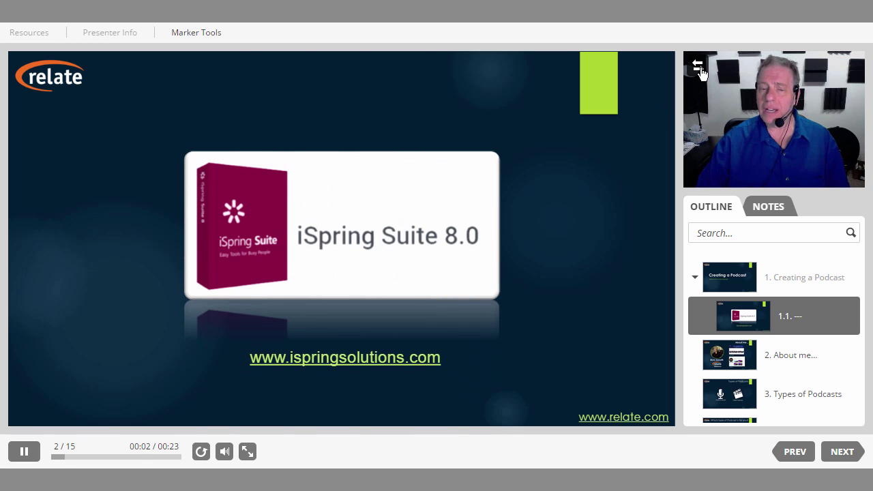
- Swap the narrator video into the main area, then put the slide back there
{"action": "left_click", "coordinate": [699, 68]}
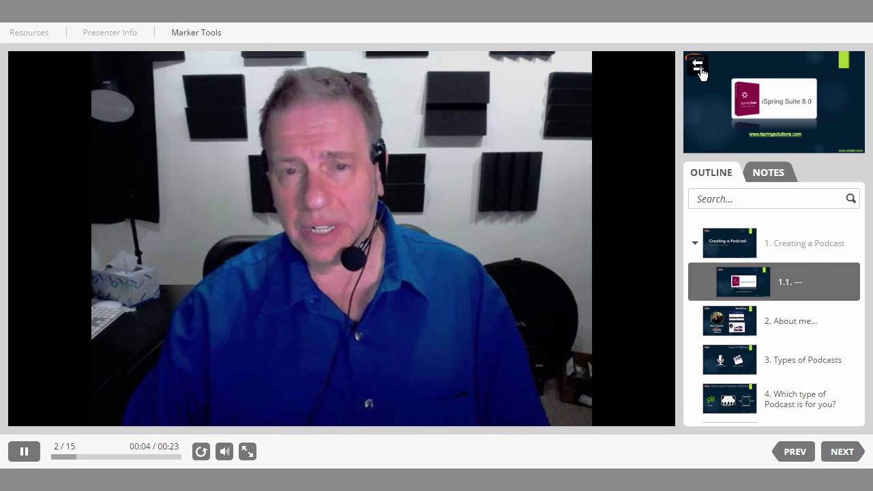
{"action": "left_click", "coordinate": [700, 68]}
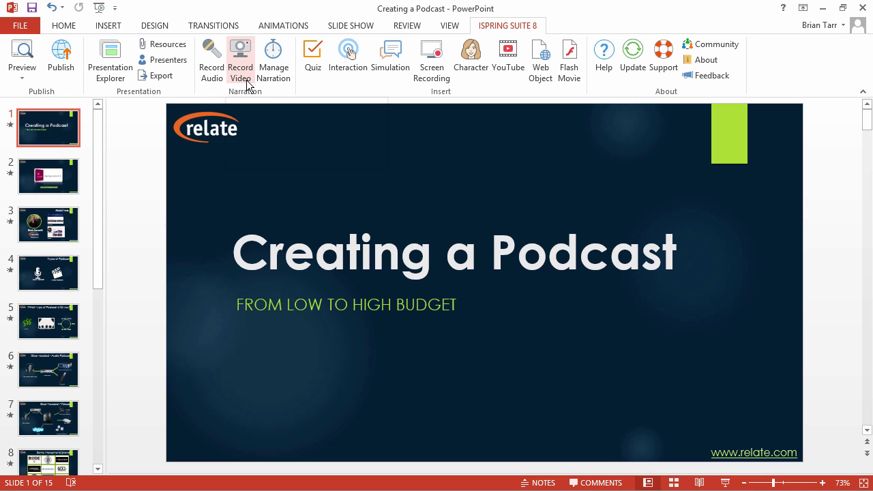
- In the narration timeline, lengthen the Types of Podcasts slide to 0:47.82 and select the Video 2 clip
{"action": "left_click", "coordinate": [281, 84]}
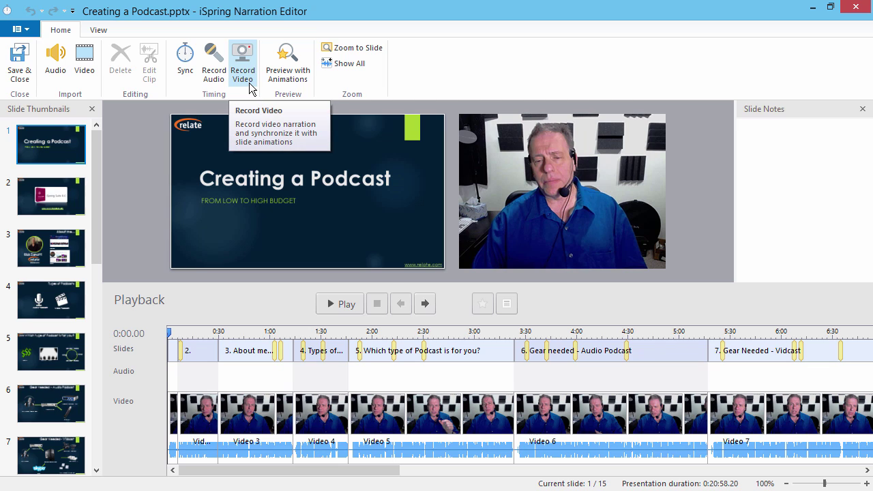
{"action": "left_click", "coordinate": [206, 420]}
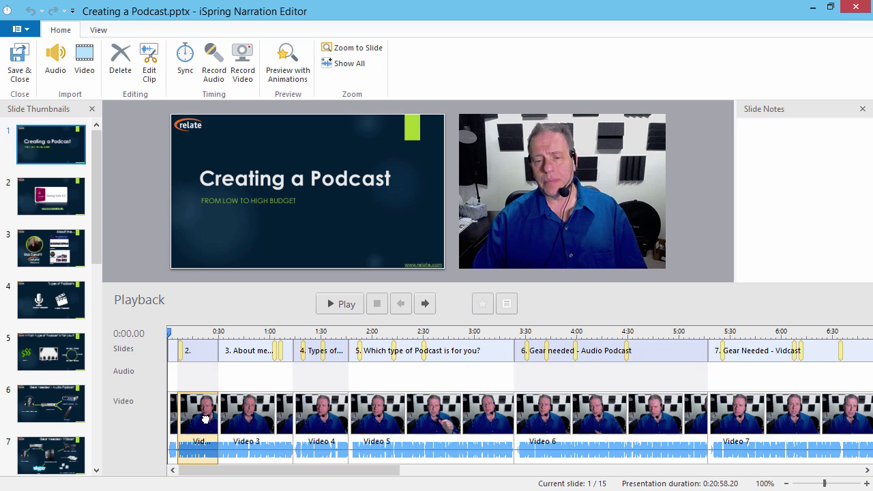
{"action": "left_click", "coordinate": [300, 351]}
{"action": "left_click_drag", "start_coordinate": [300, 351], "coordinate": [321, 353]}
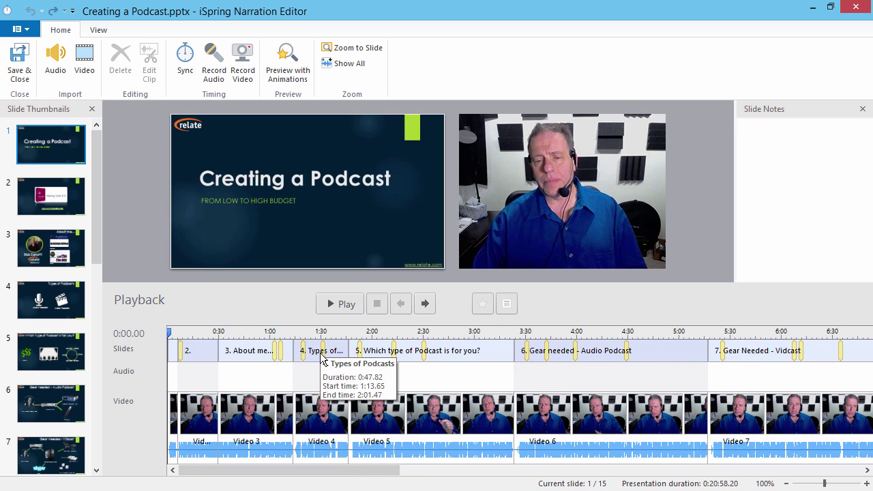
{"action": "left_click", "coordinate": [211, 417]}
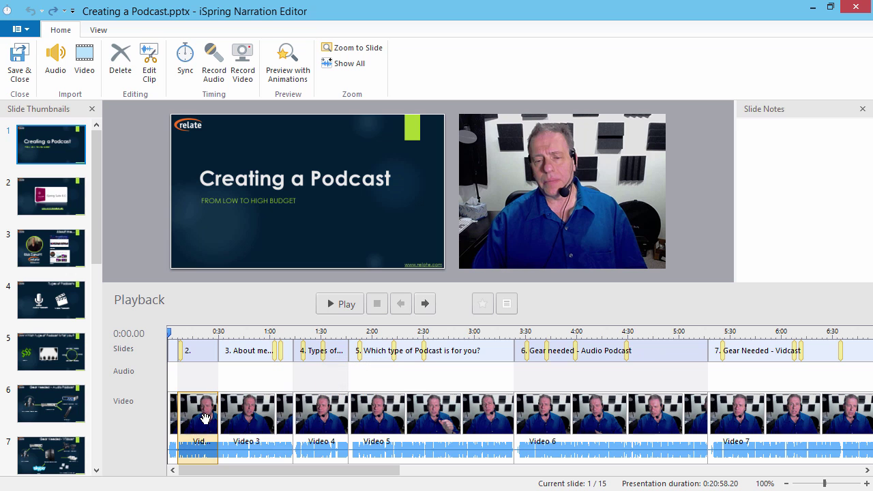
- Mark the 0.75–1.42 s stretch of the Video 2 narrator clip and save it
{"action": "left_click", "coordinate": [152, 81]}
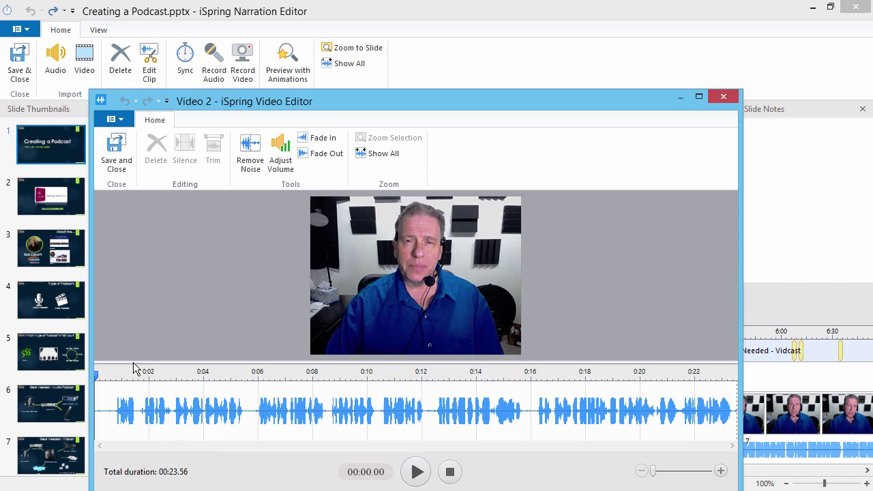
{"action": "left_click_drag", "start_coordinate": [134, 368], "coordinate": [115, 372]}
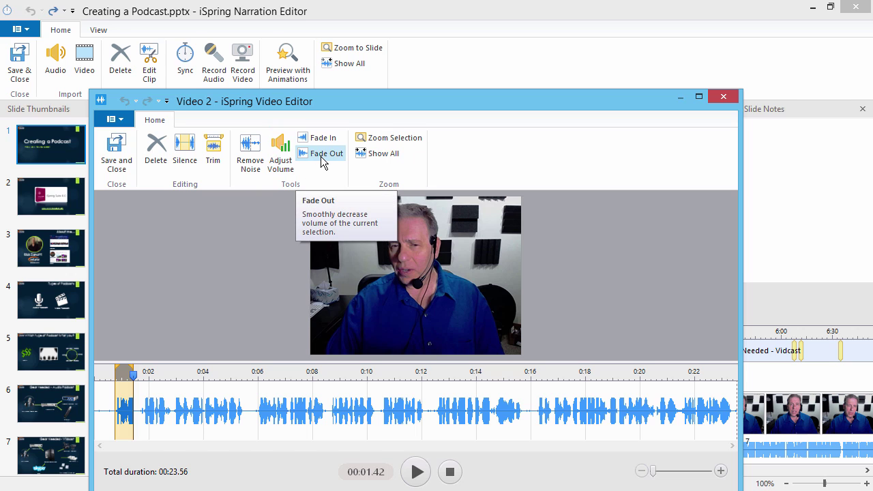
{"action": "left_click", "coordinate": [117, 170]}
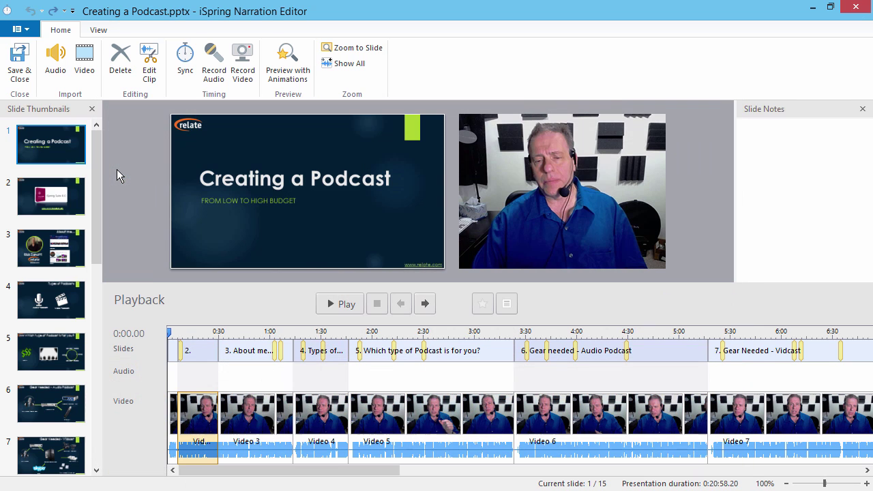
- Save the narration into the deck and move through slide 2 to the About me slide
{"action": "left_click", "coordinate": [24, 82]}
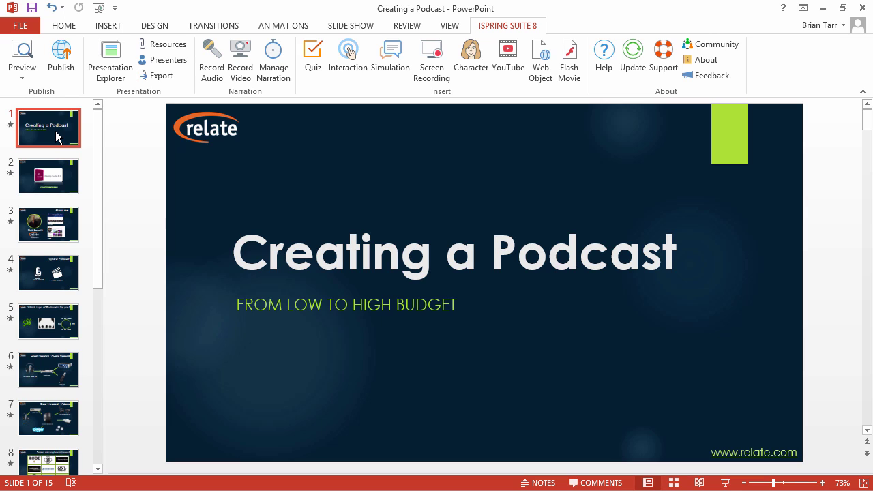
{"action": "left_click", "coordinate": [55, 185]}
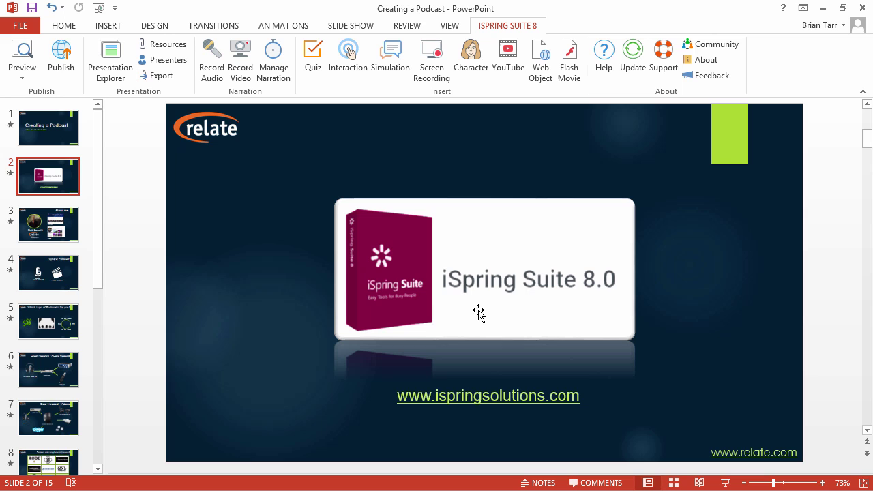
{"action": "left_click", "coordinate": [43, 232]}
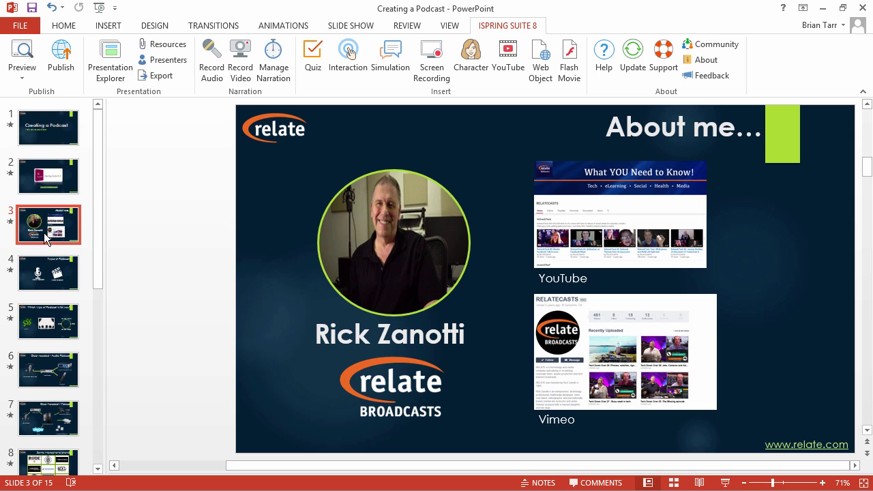
- Check the Full or Maximized Video layout of all 15 slides in Presentation Explorer
{"action": "left_click", "coordinate": [113, 84]}
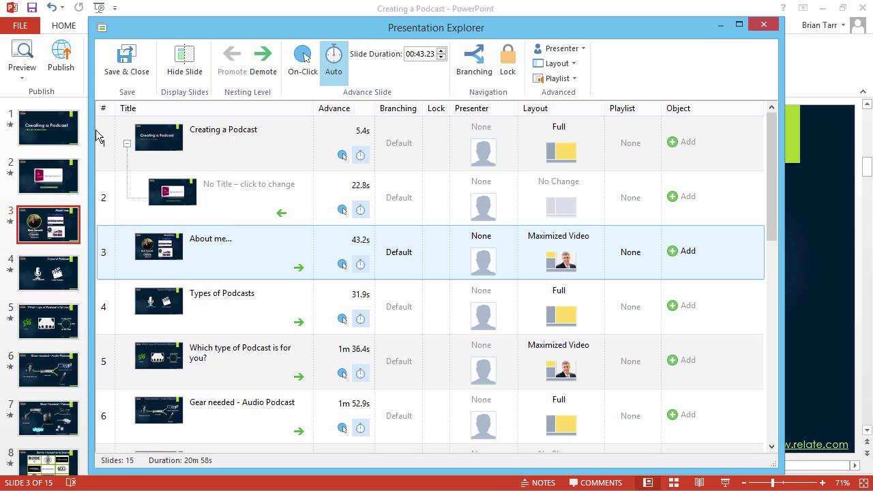
{"action": "left_click", "coordinate": [590, 128]}
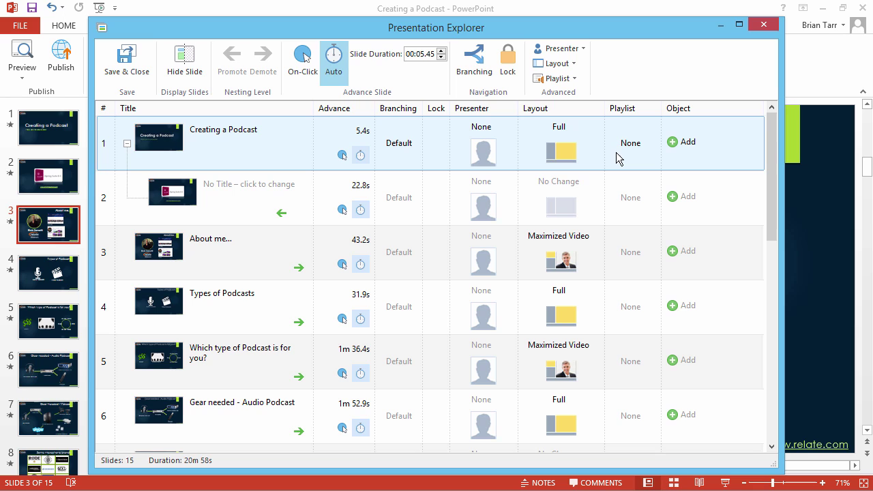
{"action": "scroll", "coordinate": [603, 191], "scroll_direction": "down", "scroll_amount": 4}
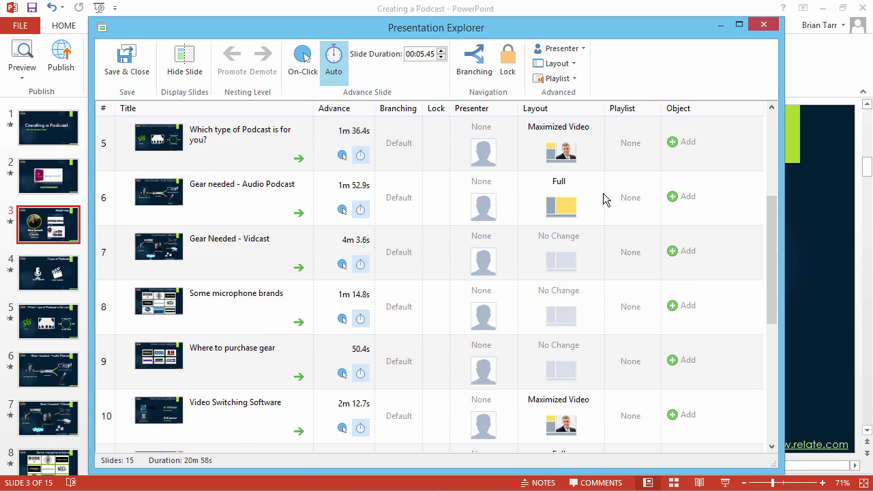
{"action": "scroll", "coordinate": [603, 198], "scroll_direction": "down", "scroll_amount": 5}
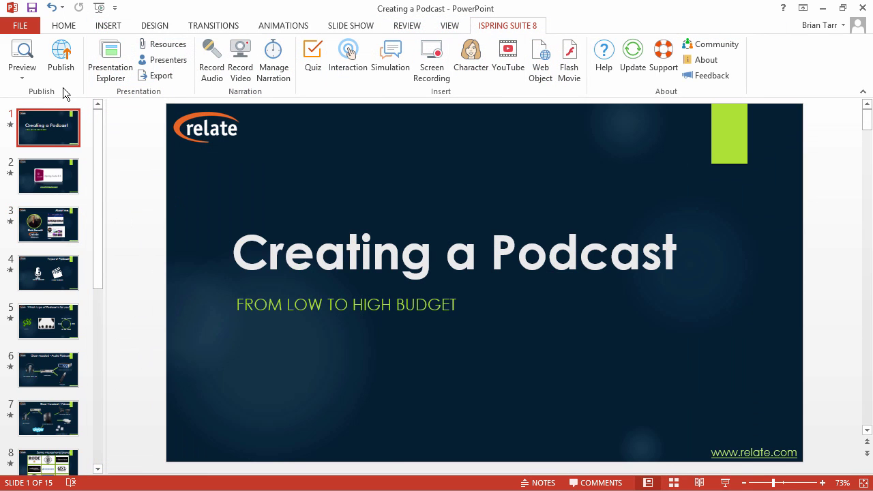
- Open the publish settings and start customizing the Universal (Full) player
{"action": "left_click", "coordinate": [61, 74]}
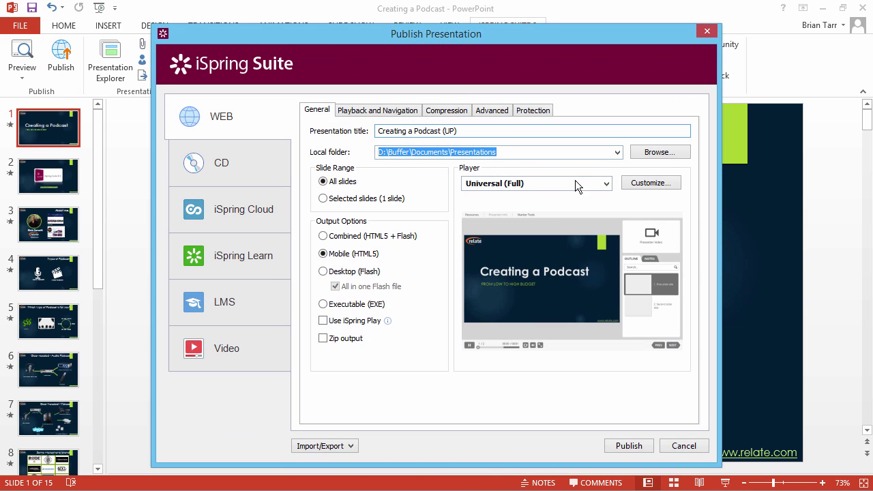
{"action": "left_click", "coordinate": [577, 181]}
{"action": "left_click", "coordinate": [579, 182]}
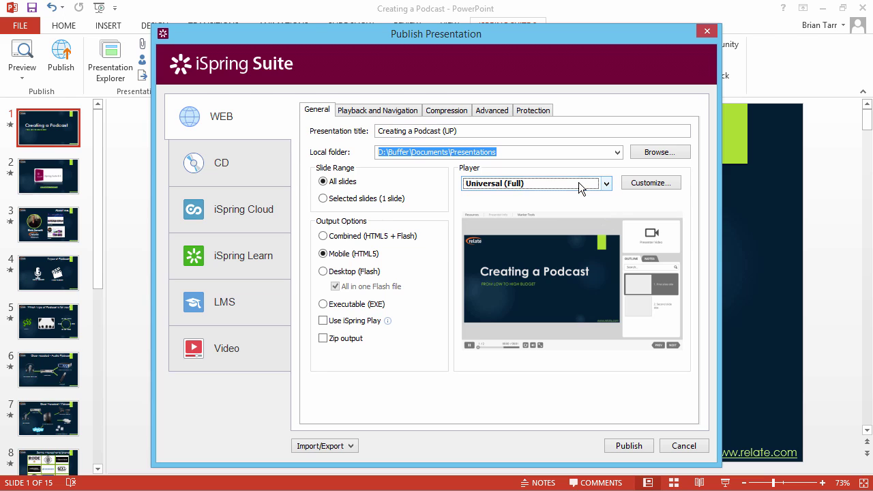
{"action": "left_click", "coordinate": [649, 184]}
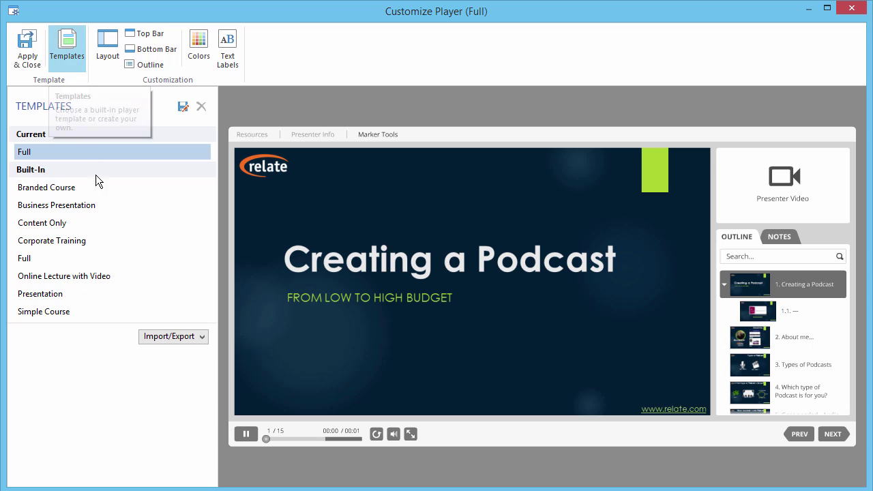
- Try the Online Lecture with Video template, return to Full, and review layout and colours unchanged
{"action": "left_click", "coordinate": [136, 279]}
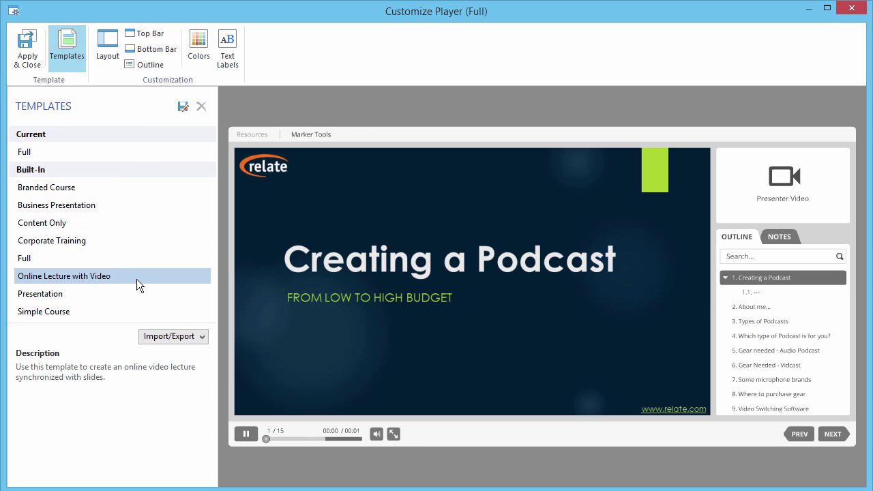
{"action": "left_click", "coordinate": [132, 258]}
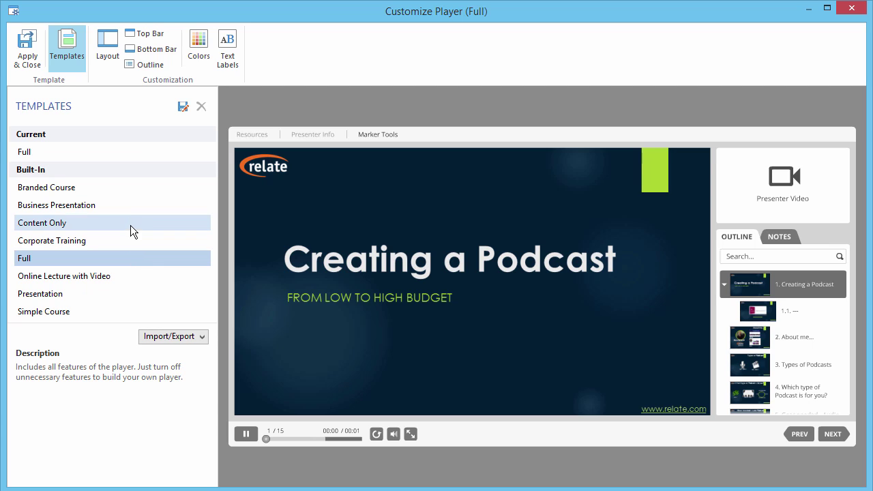
{"action": "left_click", "coordinate": [107, 61]}
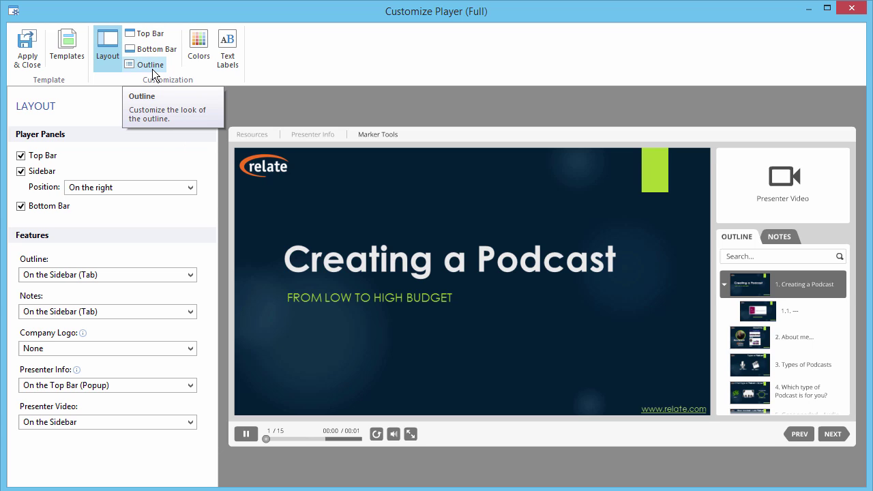
{"action": "left_click", "coordinate": [198, 65]}
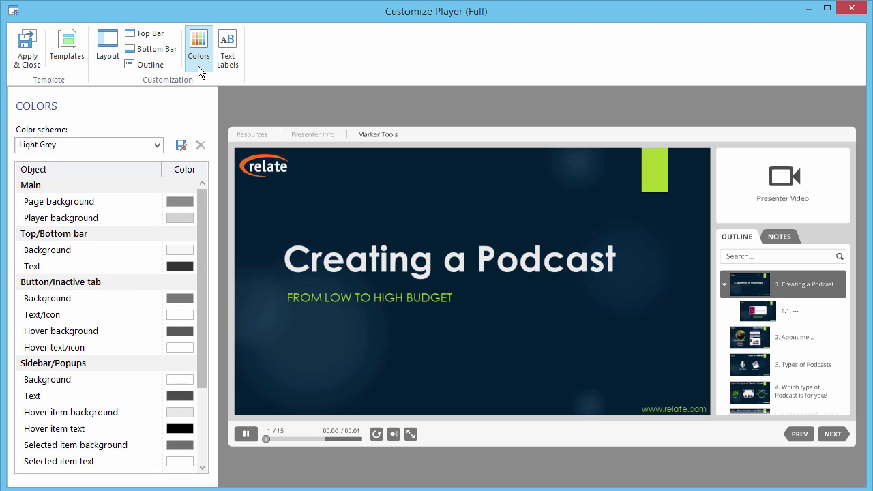
{"action": "left_click", "coordinate": [158, 146]}
{"action": "left_click", "coordinate": [157, 148]}
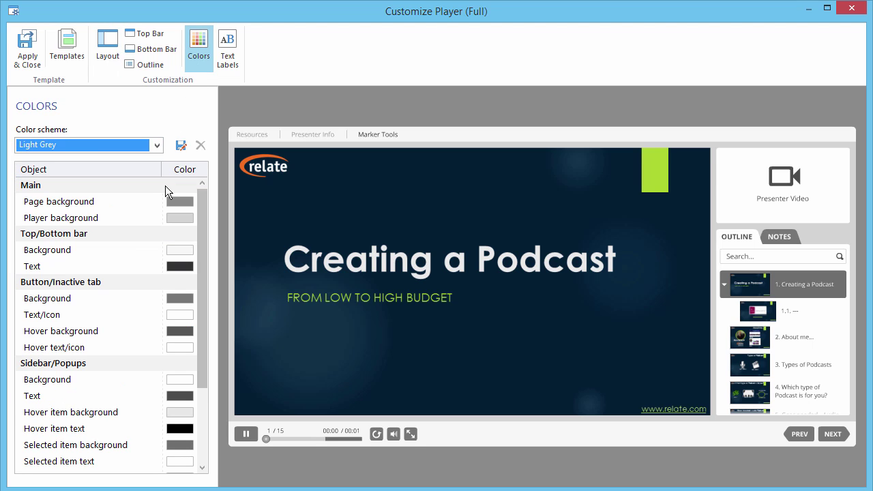
{"action": "left_click", "coordinate": [180, 202]}
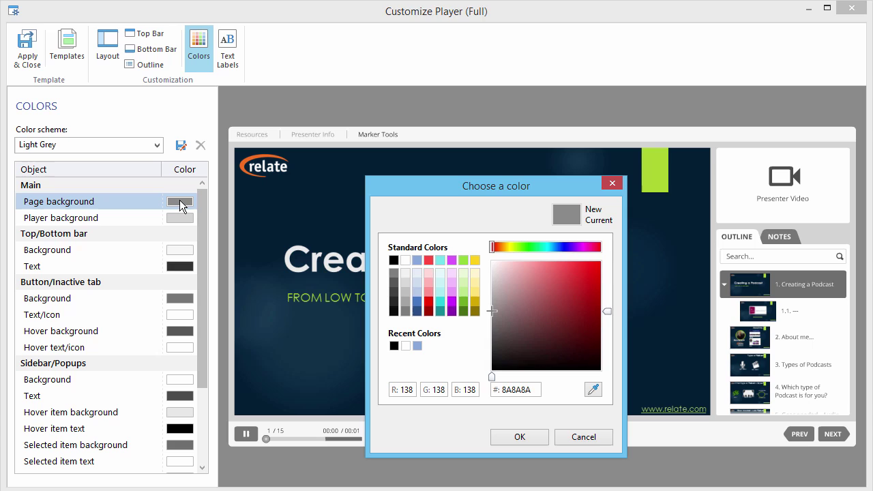
{"action": "key", "text": "Escape"}
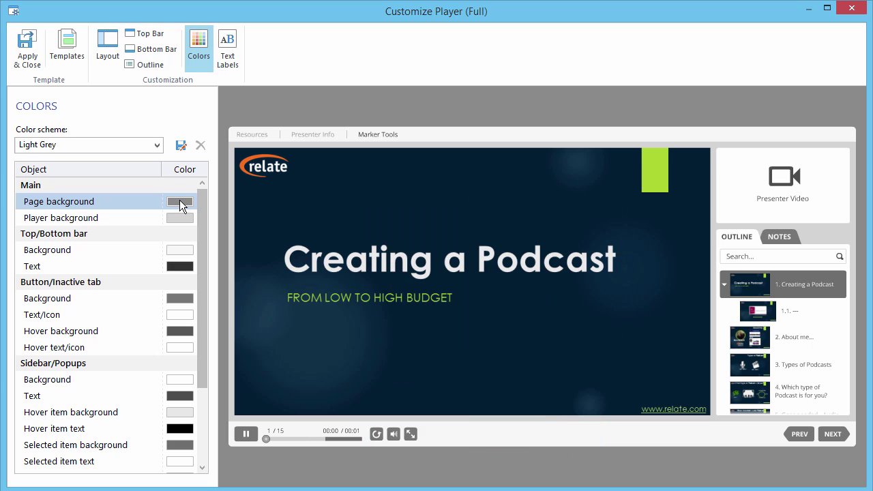
- Keep the English text label preset without saving a new one, and apply the player settings
{"action": "left_click", "coordinate": [228, 60]}
{"action": "left_click", "coordinate": [165, 133]}
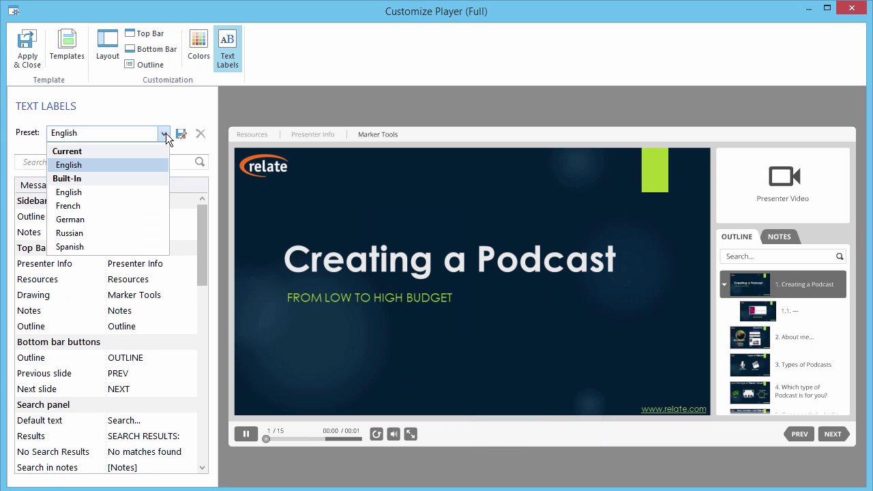
{"action": "left_click", "coordinate": [166, 133]}
{"action": "left_click", "coordinate": [155, 216]}
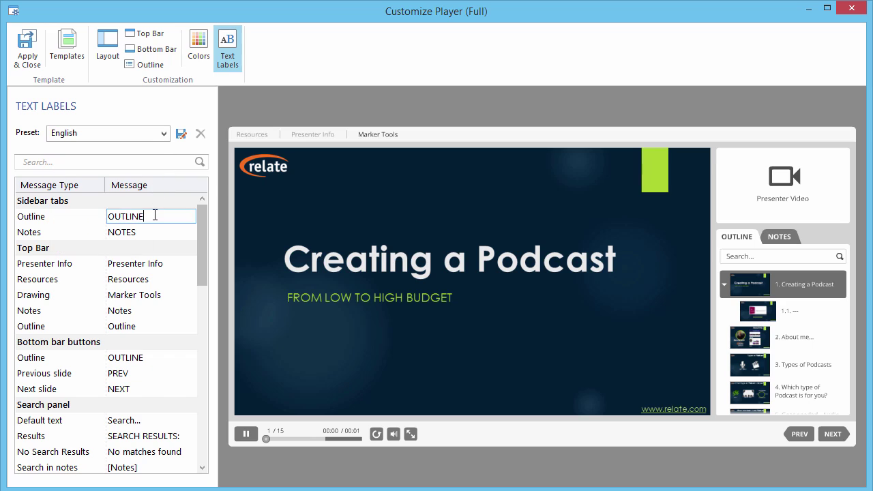
{"action": "left_click", "coordinate": [155, 233]}
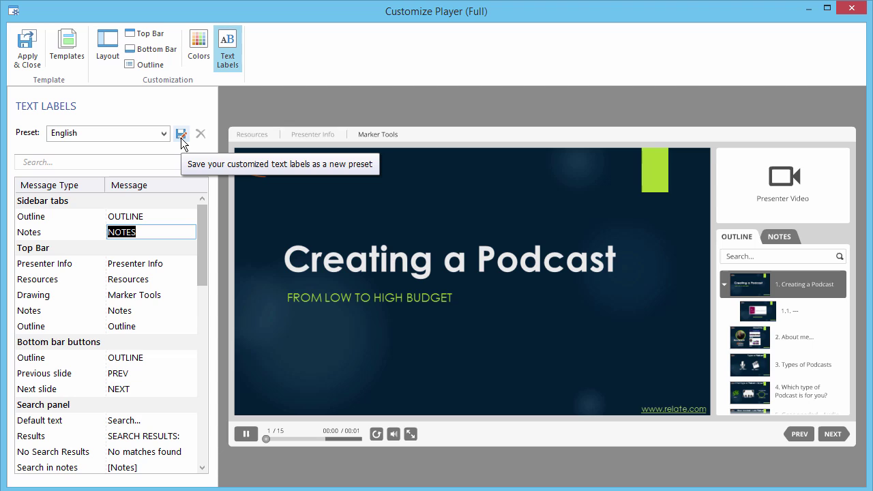
{"action": "left_click", "coordinate": [180, 138]}
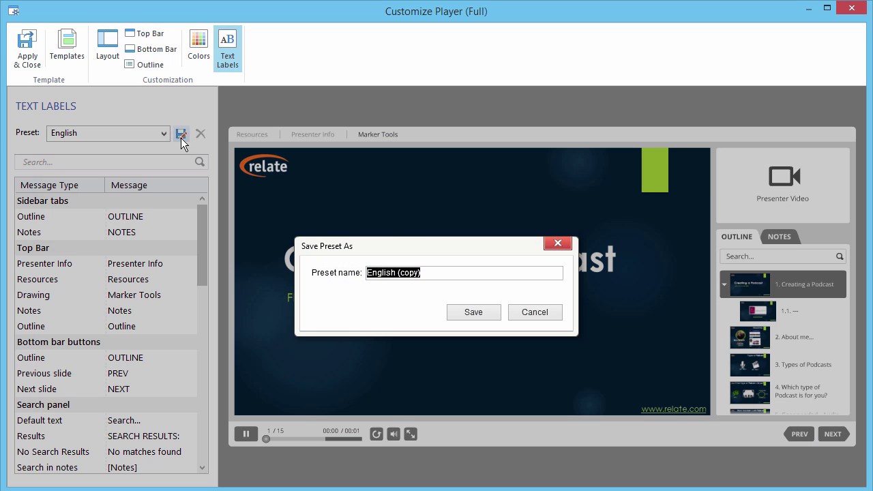
{"action": "key", "text": "Escape"}
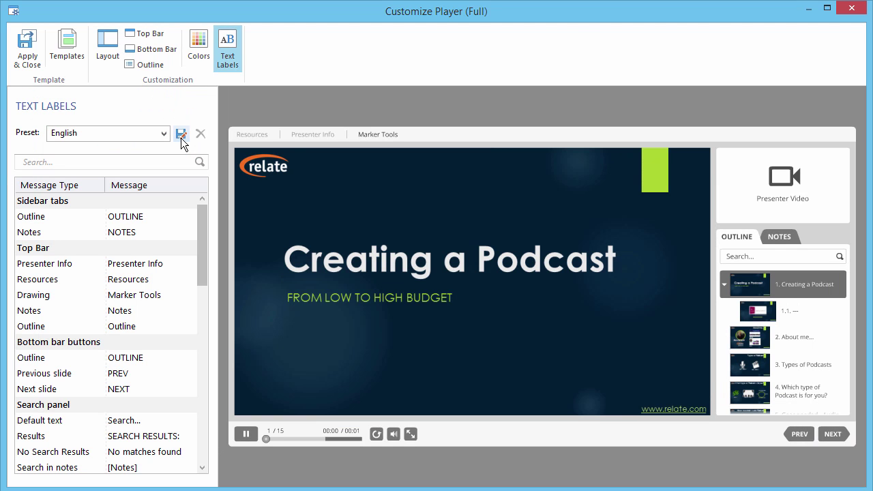
{"action": "left_click", "coordinate": [29, 70]}
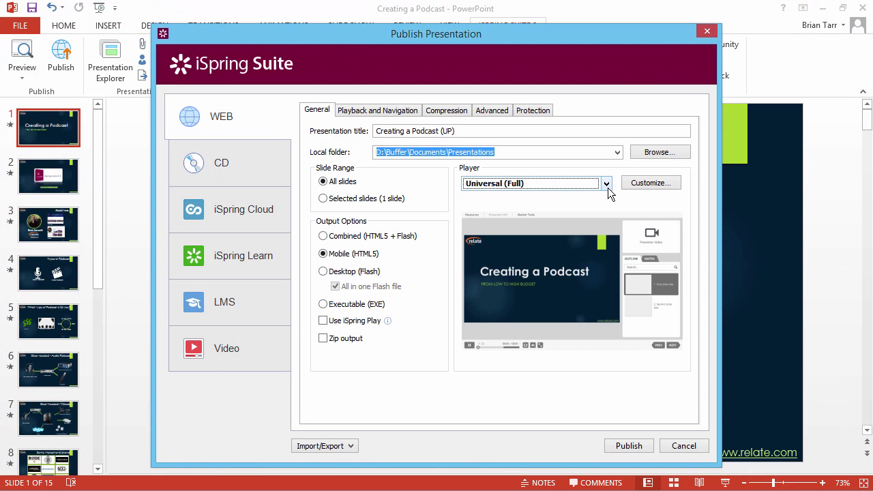
- Choose the Video Lecture player and place the presenter video on the right
{"action": "left_click", "coordinate": [607, 185]}
{"action": "left_click", "coordinate": [598, 207]}
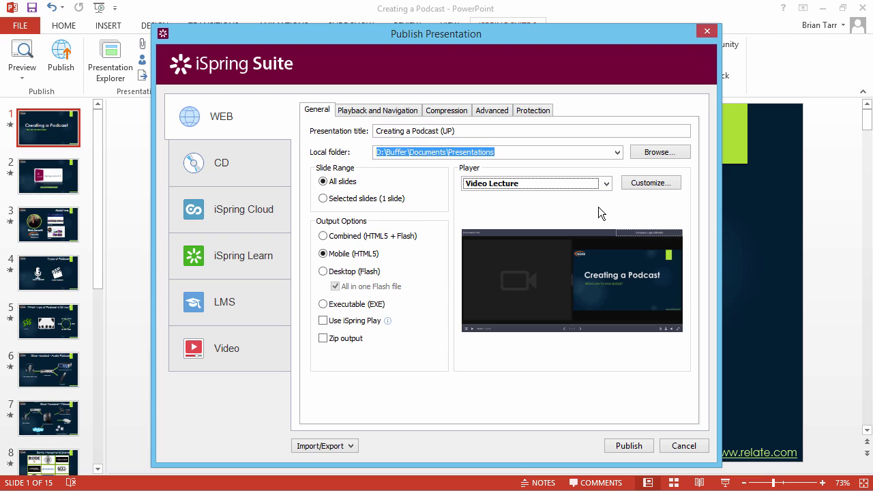
{"action": "left_click", "coordinate": [653, 184]}
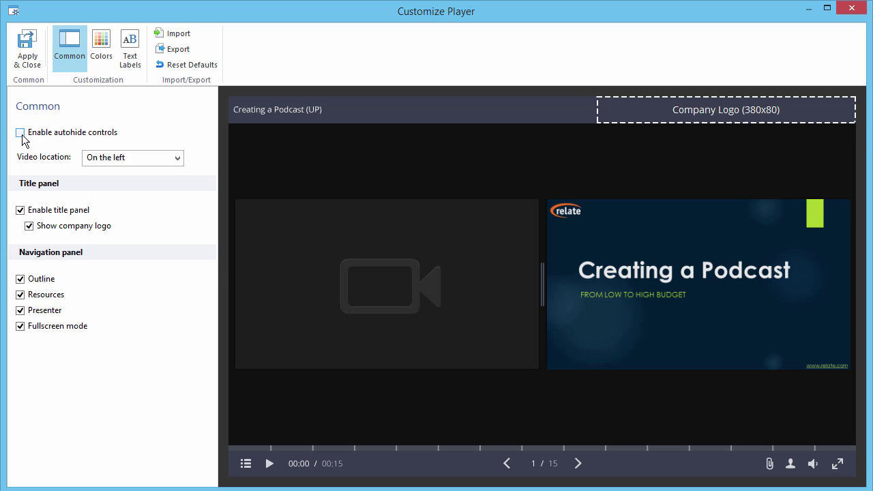
{"action": "left_click", "coordinate": [156, 162]}
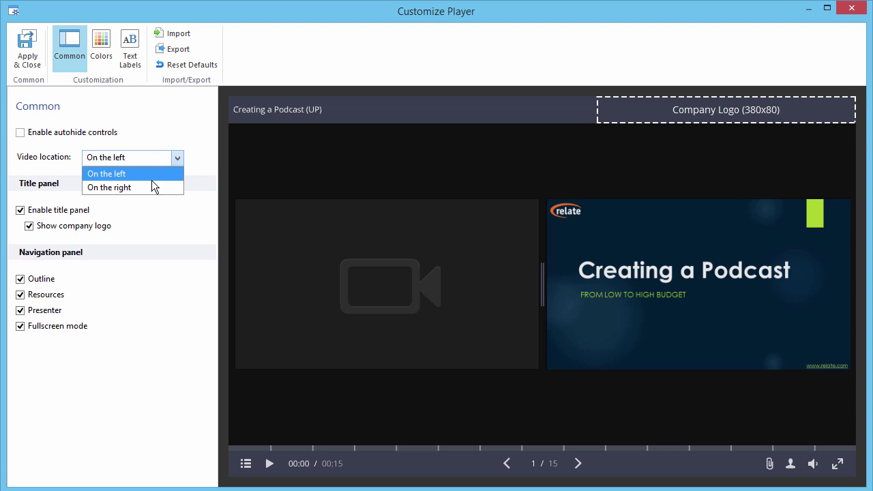
{"action": "left_click", "coordinate": [151, 187]}
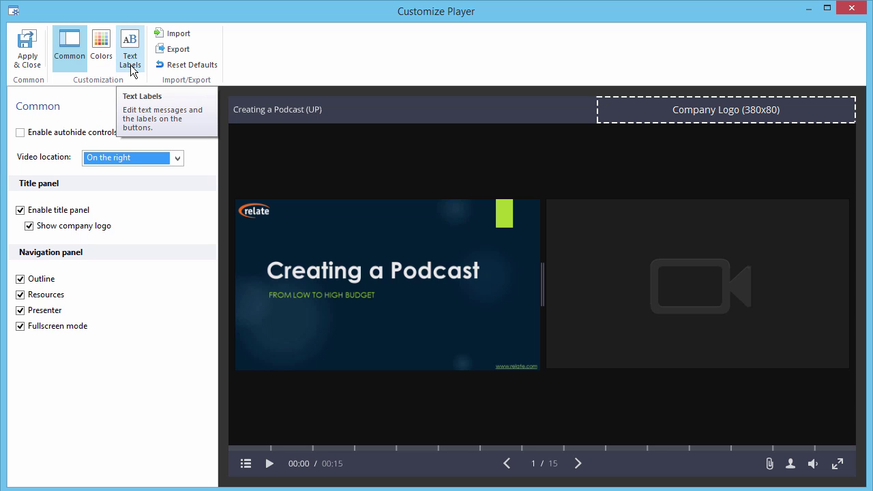
{"action": "left_click", "coordinate": [26, 66]}
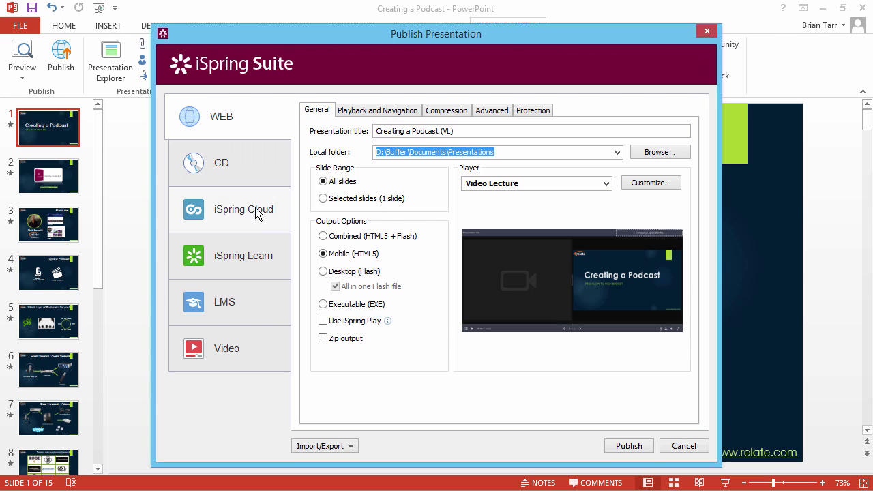
{"action": "left_click", "coordinate": [247, 350]}
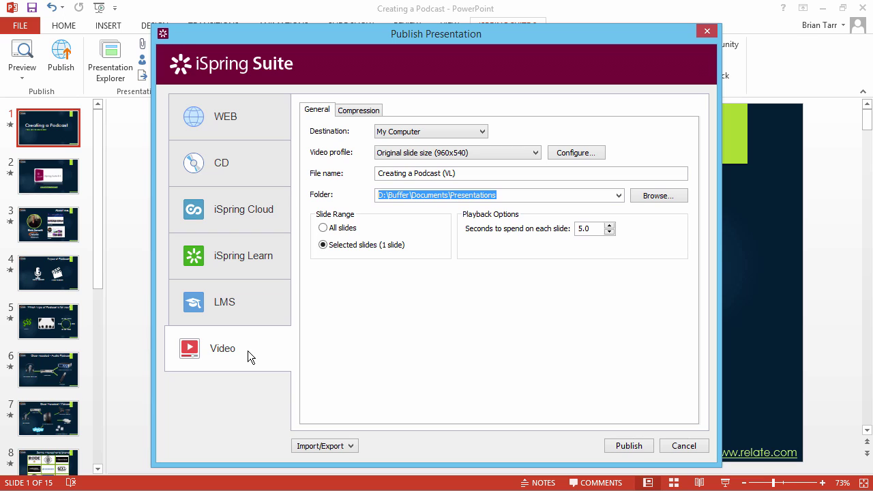
{"action": "left_click", "coordinate": [251, 303]}
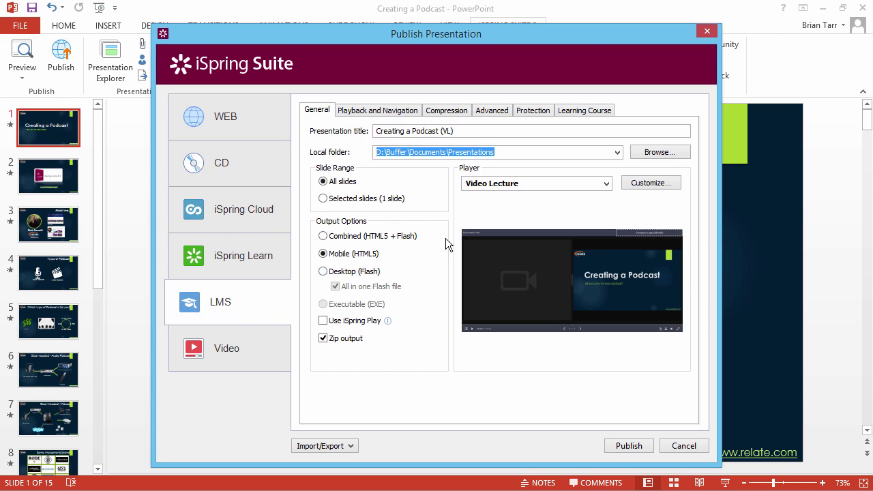
{"action": "left_click", "coordinate": [586, 113]}
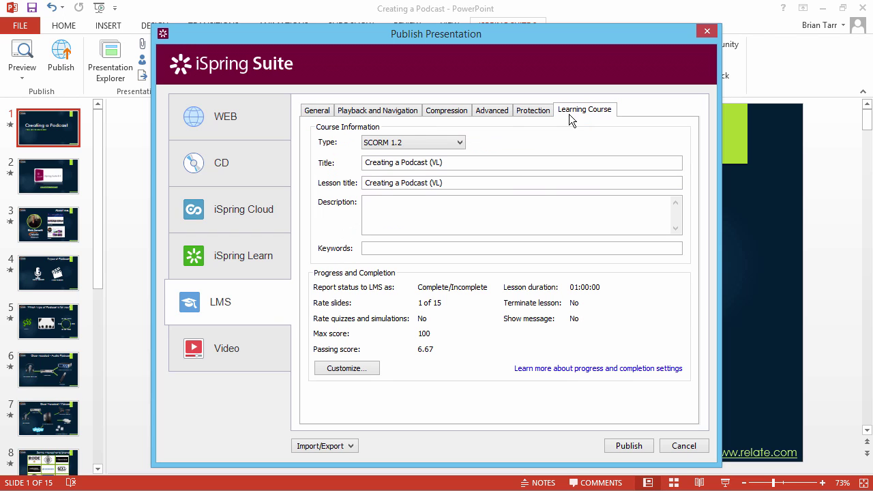
{"action": "left_click", "coordinate": [460, 142]}
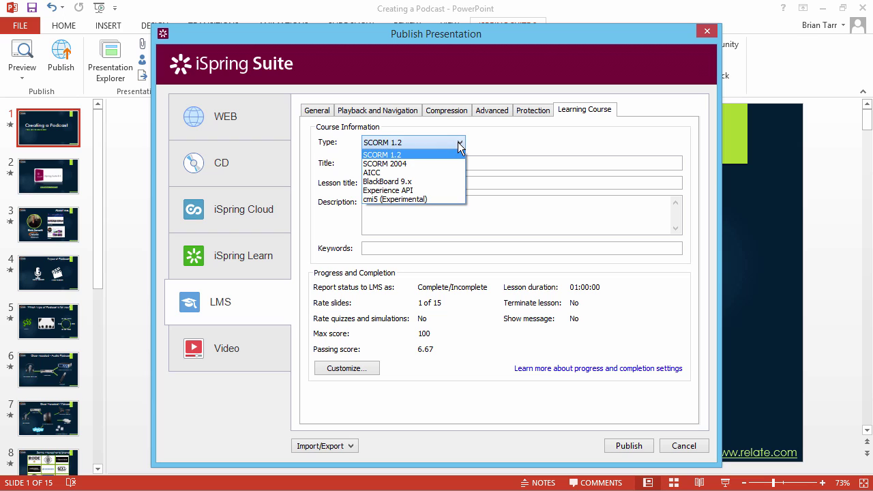
{"action": "left_click", "coordinate": [460, 145]}
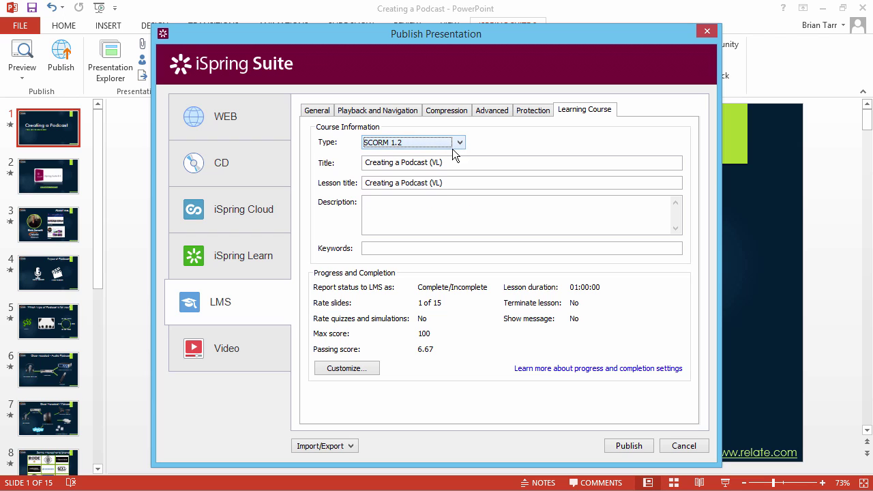
{"action": "left_click", "coordinate": [231, 271]}
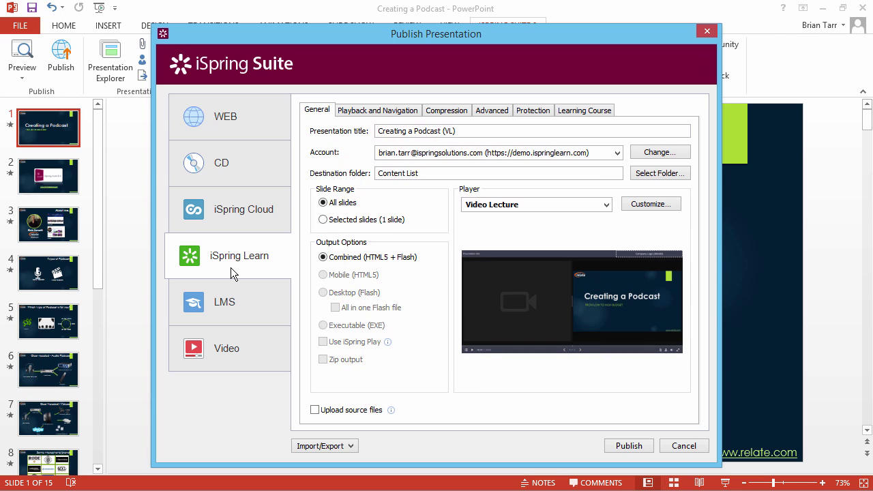
{"action": "left_click", "coordinate": [246, 229]}
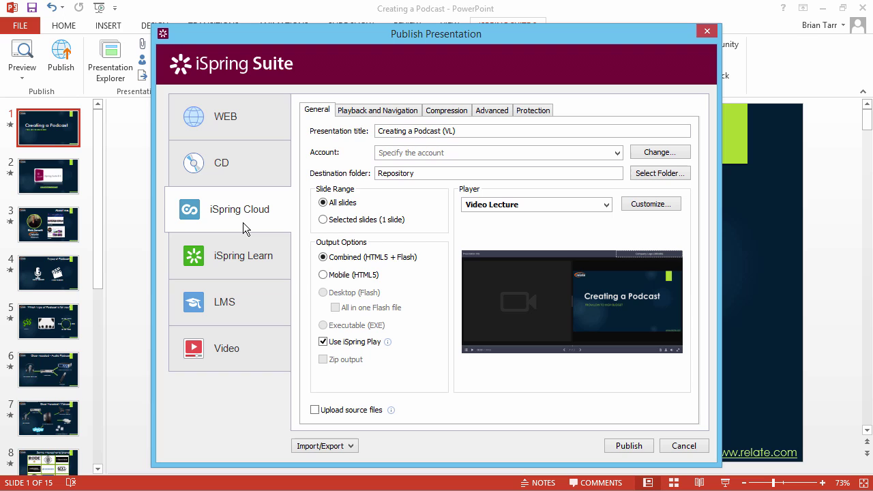
{"action": "left_click", "coordinate": [249, 173]}
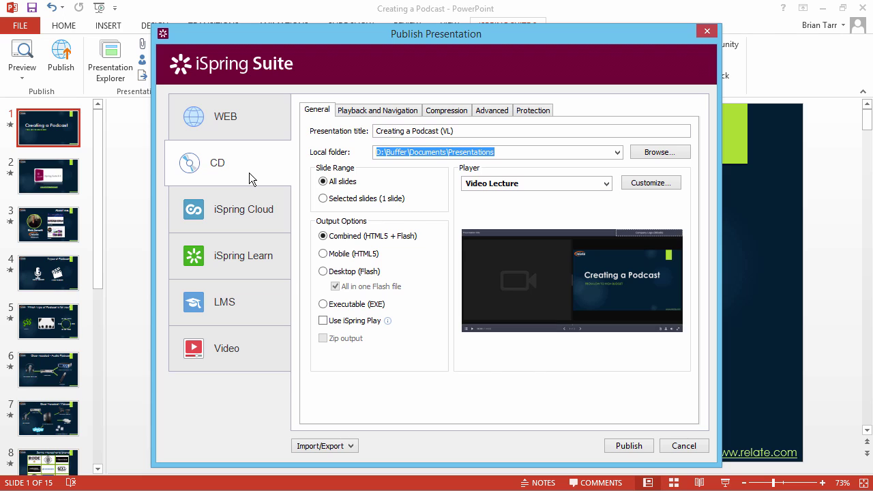
{"action": "left_click", "coordinate": [252, 128]}
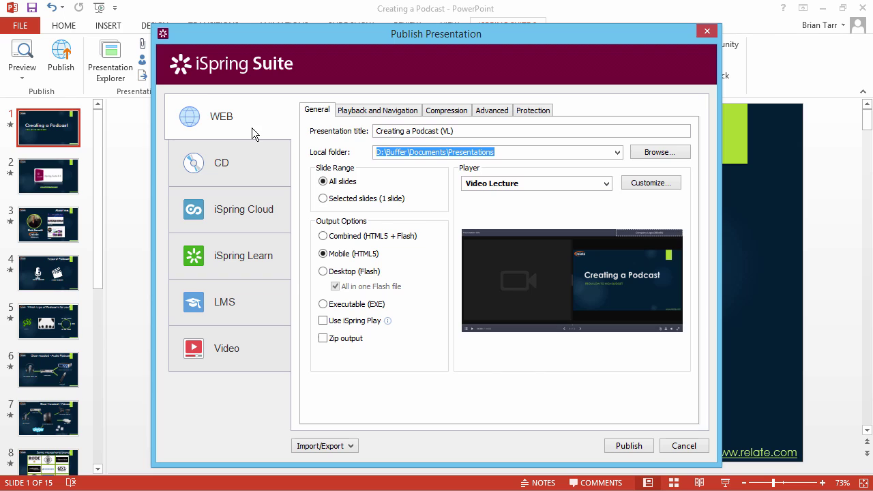
- Publish the podcast with Mobile (HTML5) output
{"action": "left_click", "coordinate": [351, 256]}
{"action": "left_click", "coordinate": [352, 238]}
{"action": "left_click", "coordinate": [353, 257]}
{"action": "left_click", "coordinate": [641, 451]}
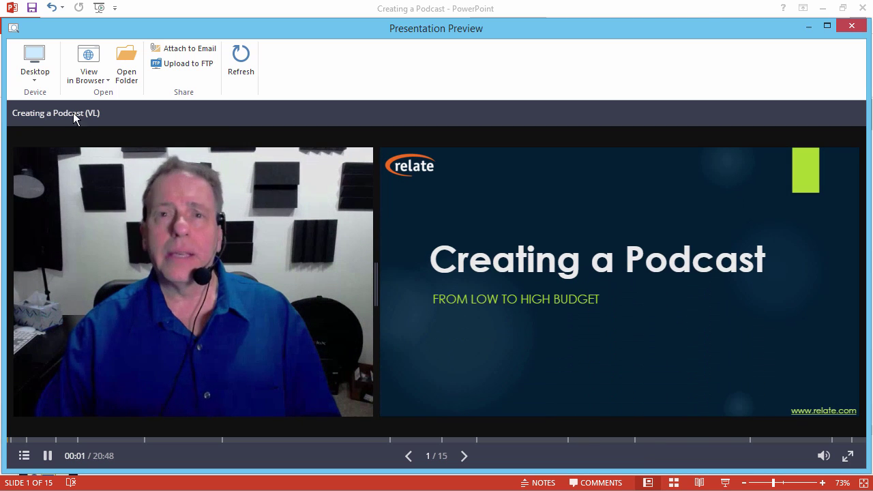
- Preview the published podcast in a Tablet device frame, checking the View in Browser list
{"action": "left_click", "coordinate": [34, 75]}
{"action": "left_click", "coordinate": [45, 137]}
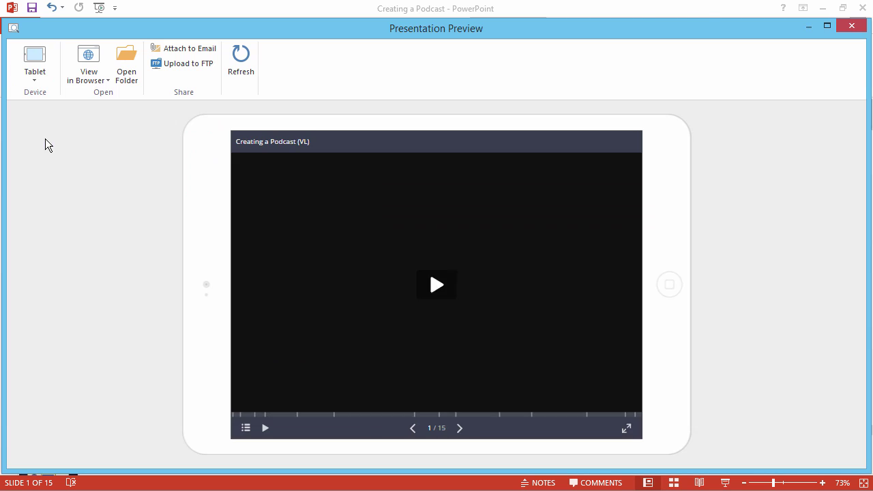
{"action": "left_click", "coordinate": [104, 80]}
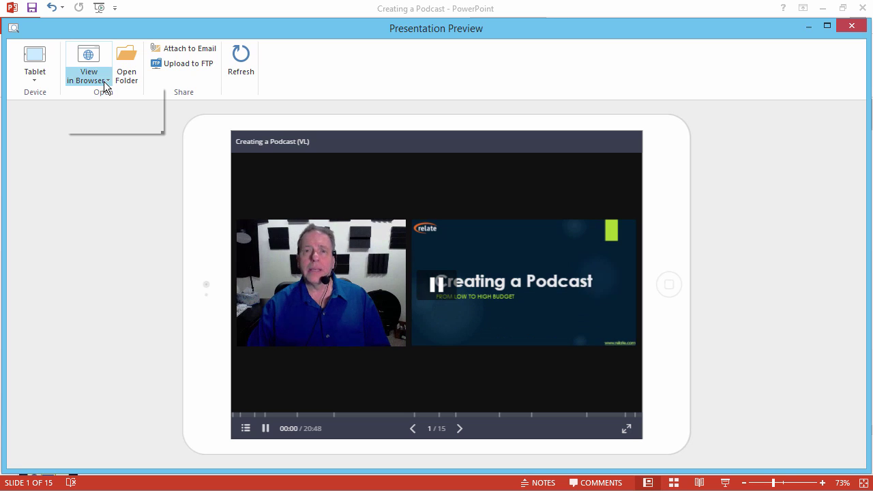
{"action": "left_click", "coordinate": [104, 82]}
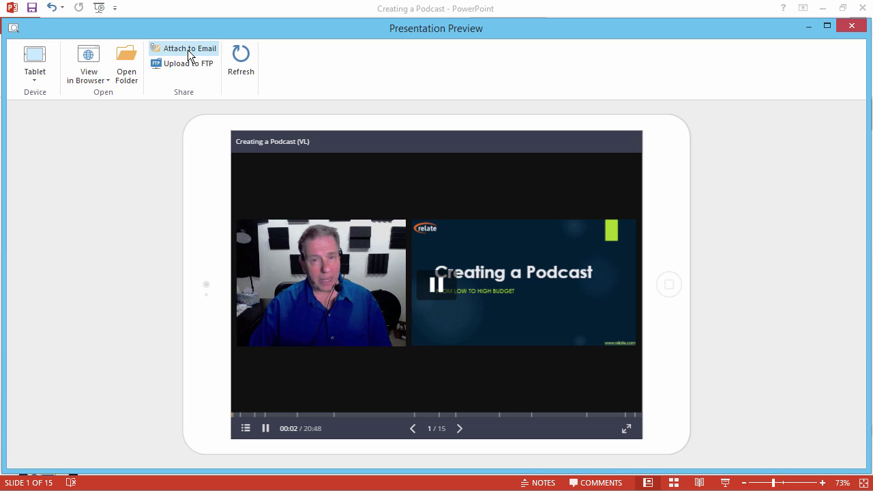